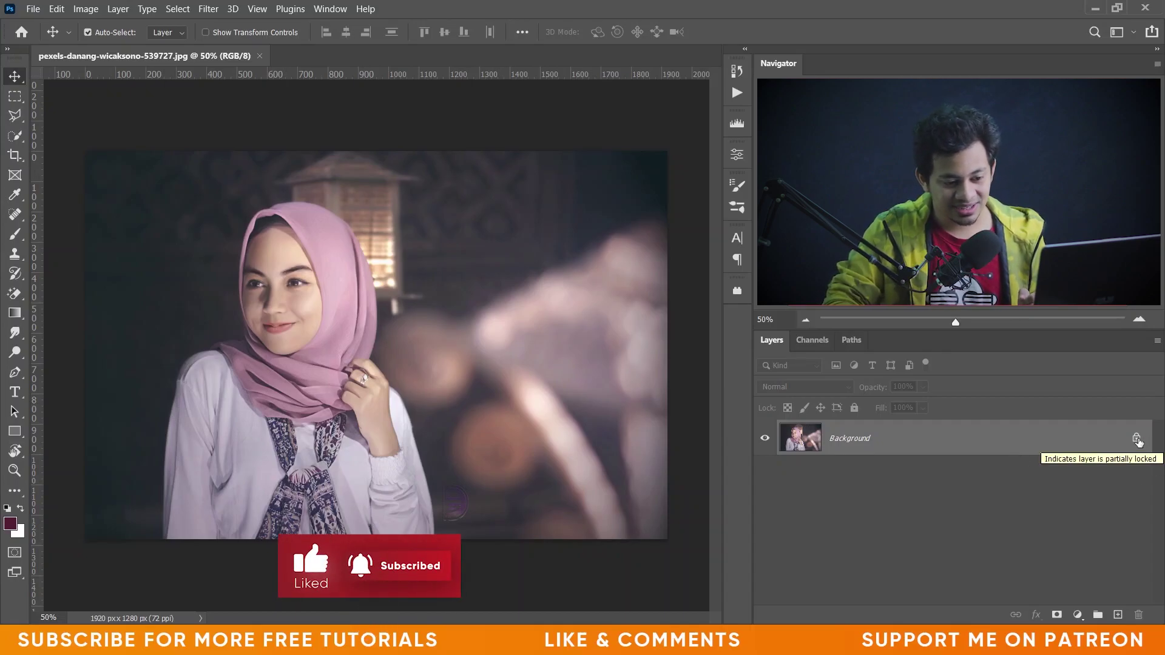
# Step: Unlock the portrait's Background layer, turning it into the editable Layer 0
pyautogui.click(1137, 439)
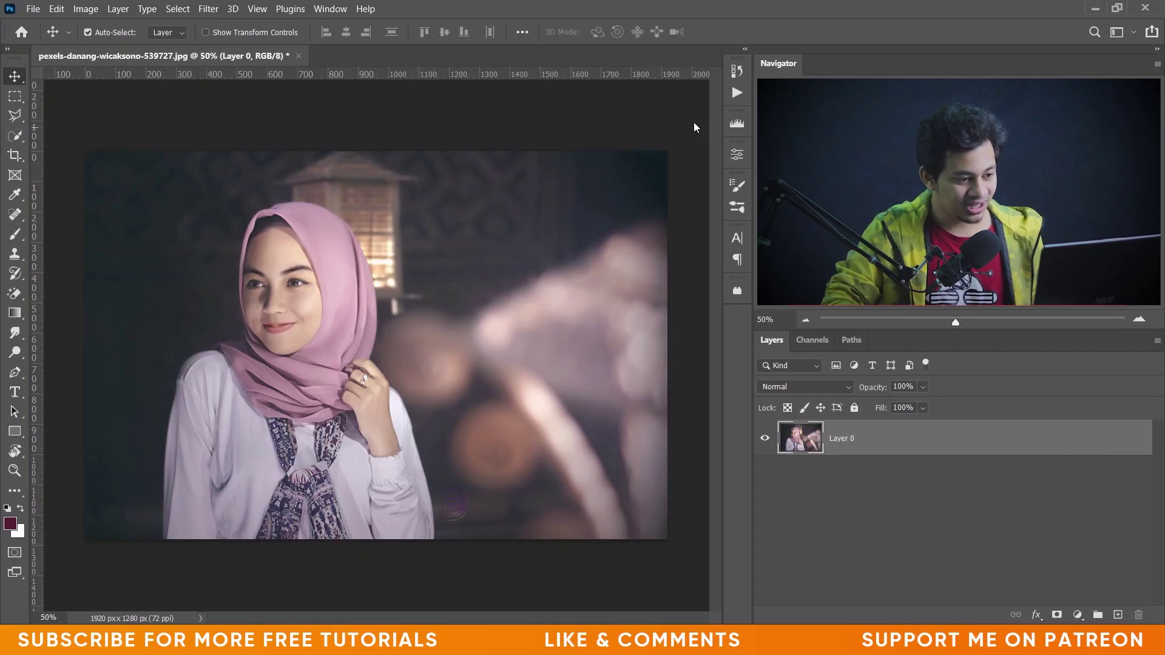
# Step: Bring up Layer 0's Properties panel and run the Remove Background quick action
pyautogui.click(736, 156)
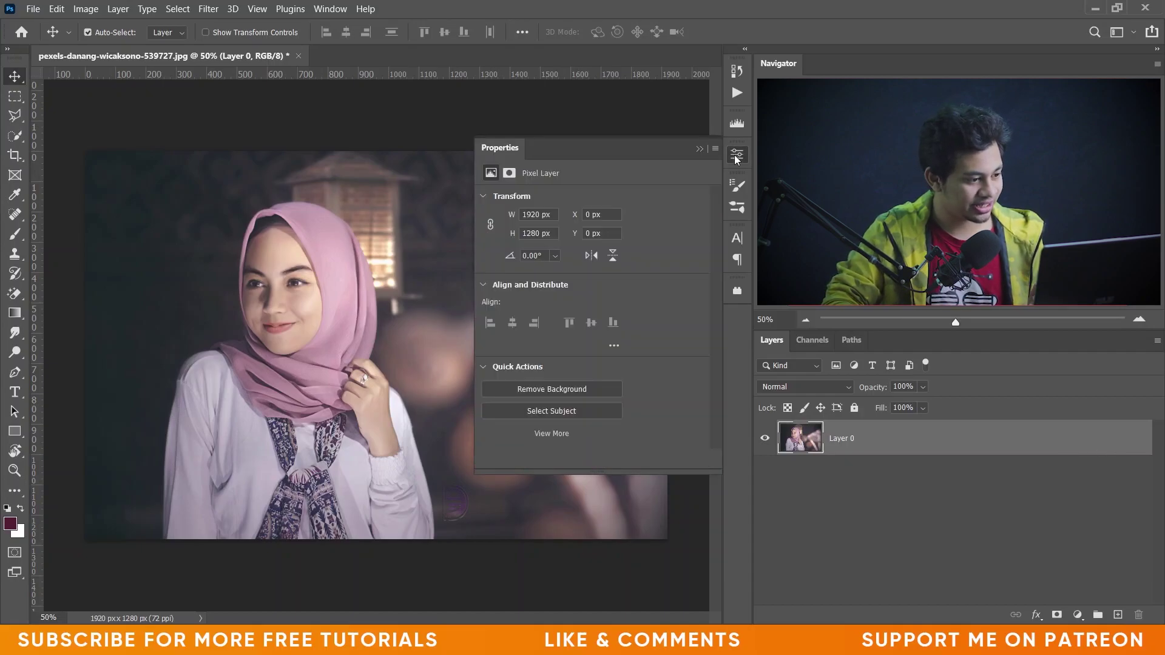
pyautogui.click(737, 155)
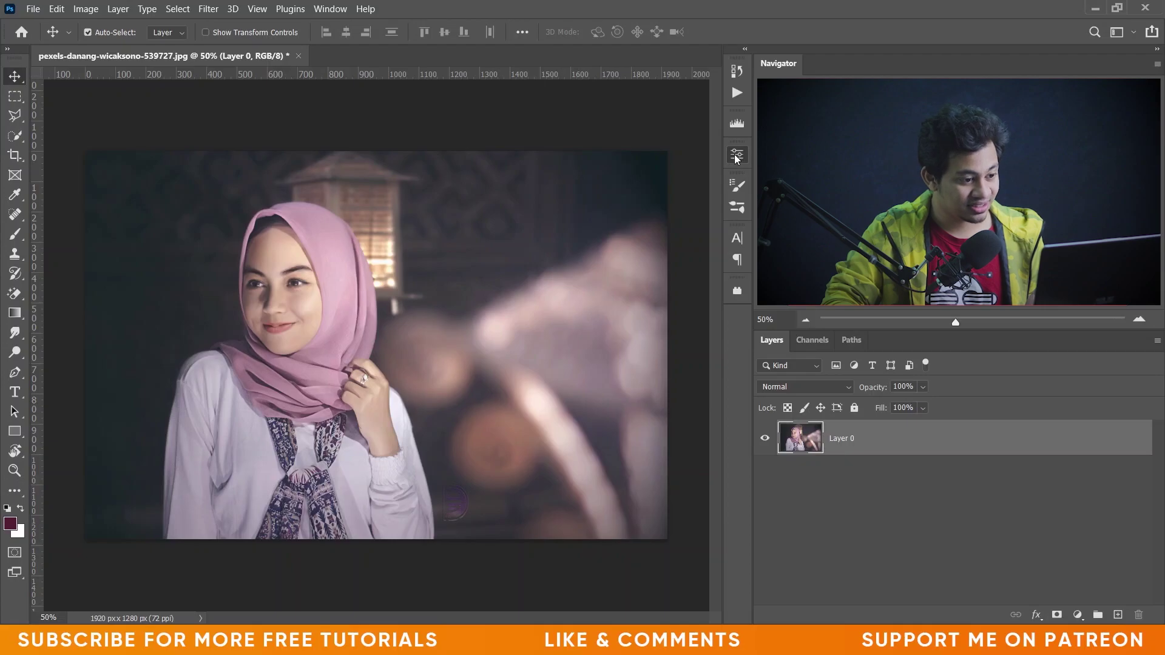
pyautogui.click(331, 9)
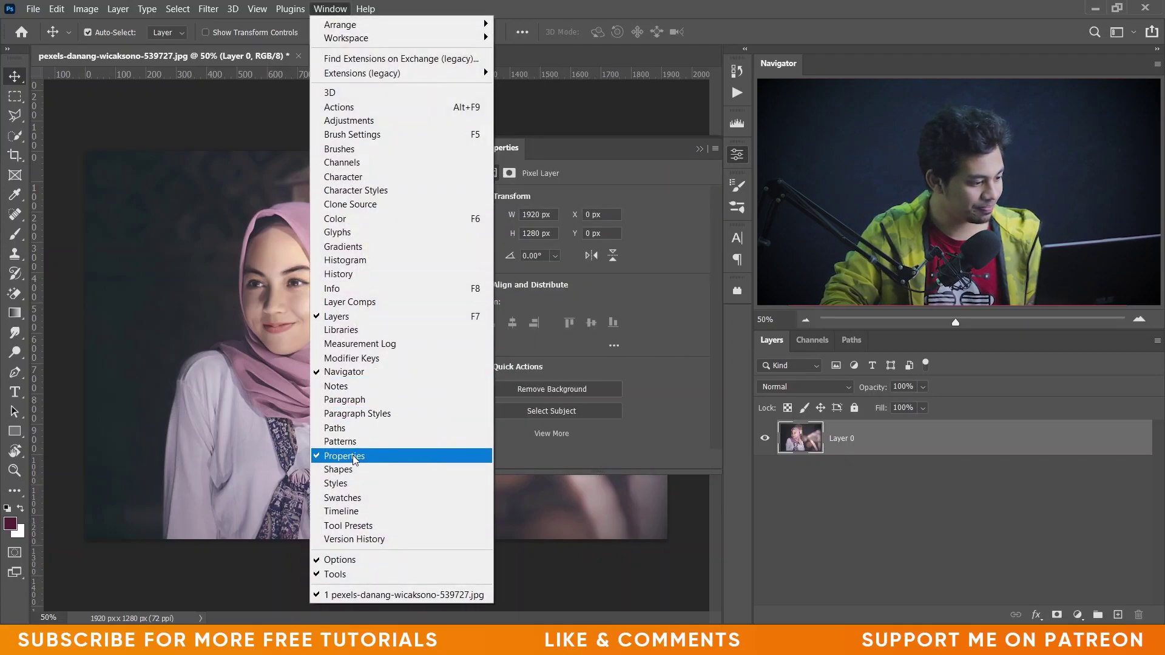
pyautogui.click(511, 480)
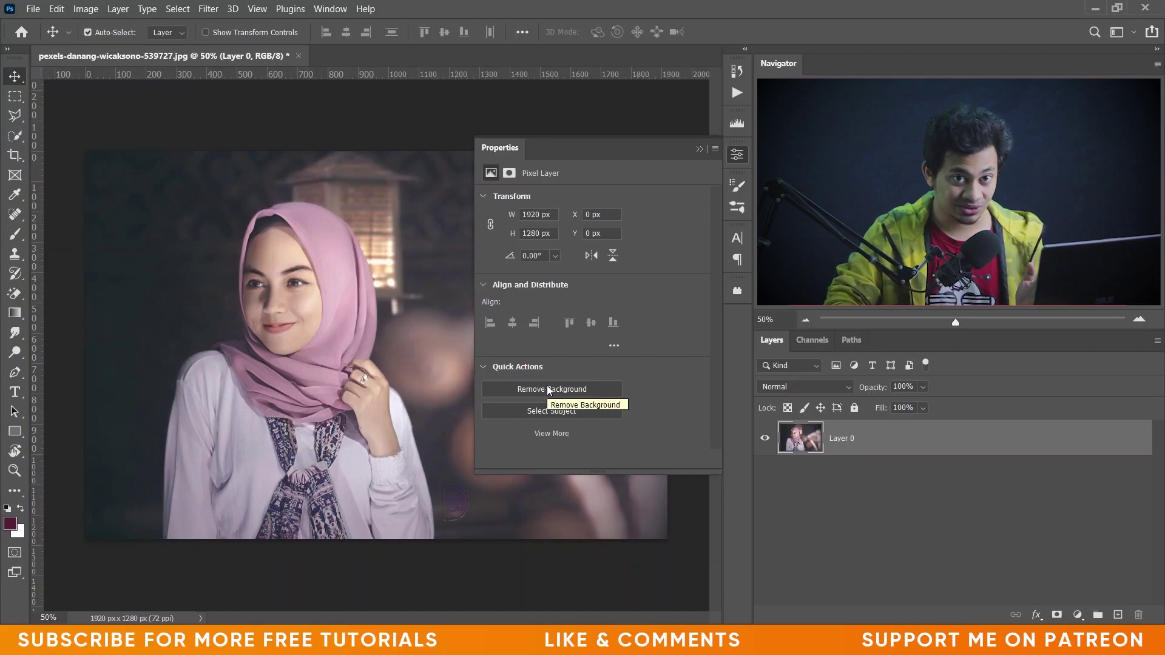
pyautogui.click(548, 389)
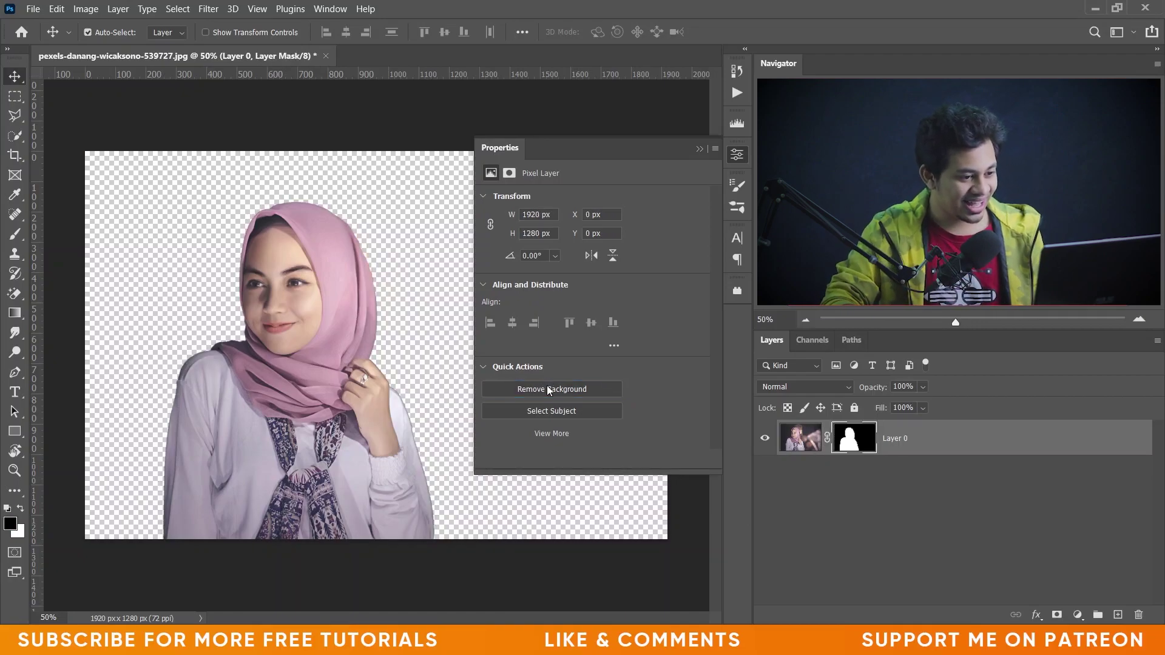
# Step: Collapse Properties, then disable and re-enable the automatic mask repeatedly to compare with the original
pyautogui.click(737, 155)
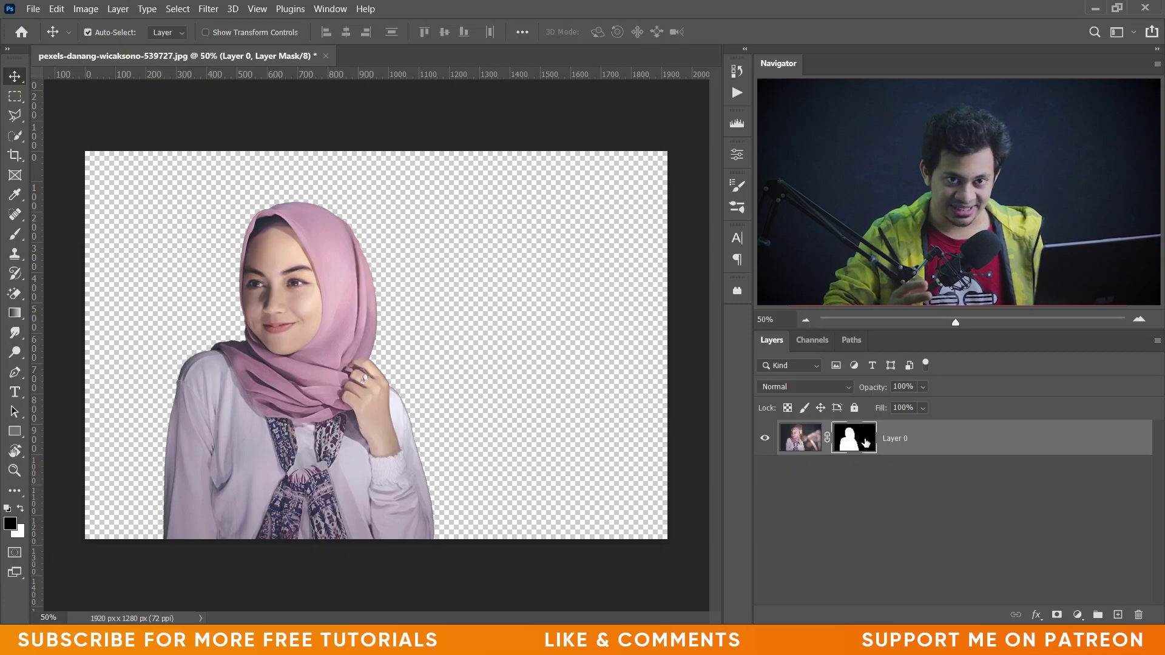
pyautogui.keyDown('shift'); pyautogui.click(865, 442); pyautogui.keyUp('shift')
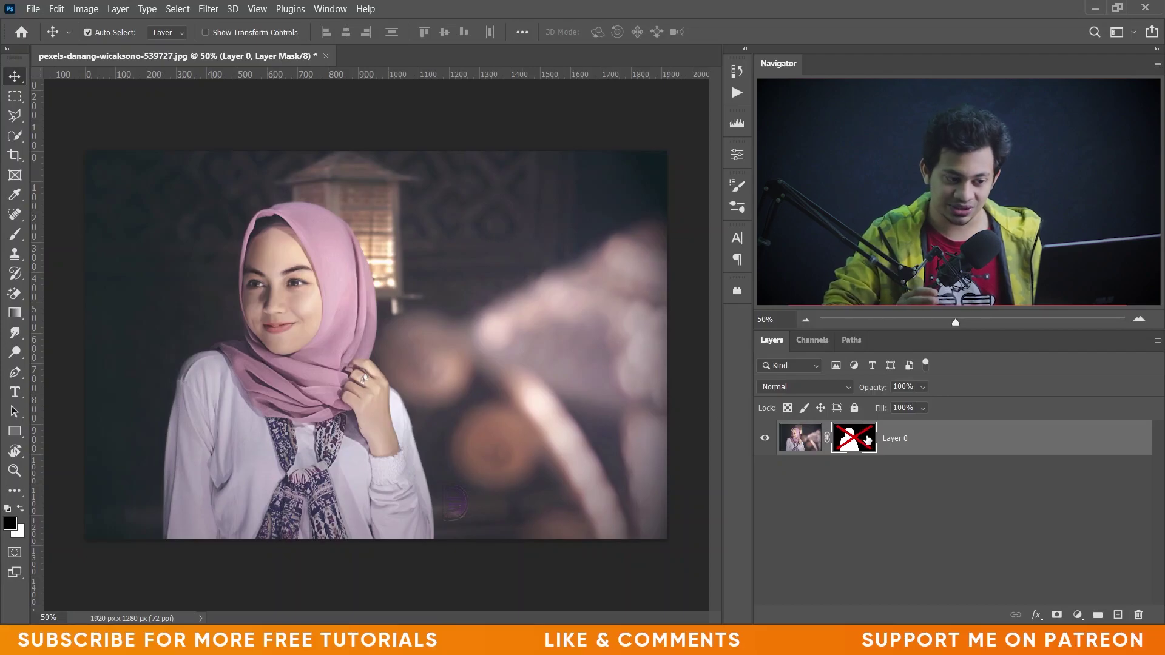
pyautogui.keyDown('shift'); pyautogui.click(867, 441); pyautogui.keyUp('shift')
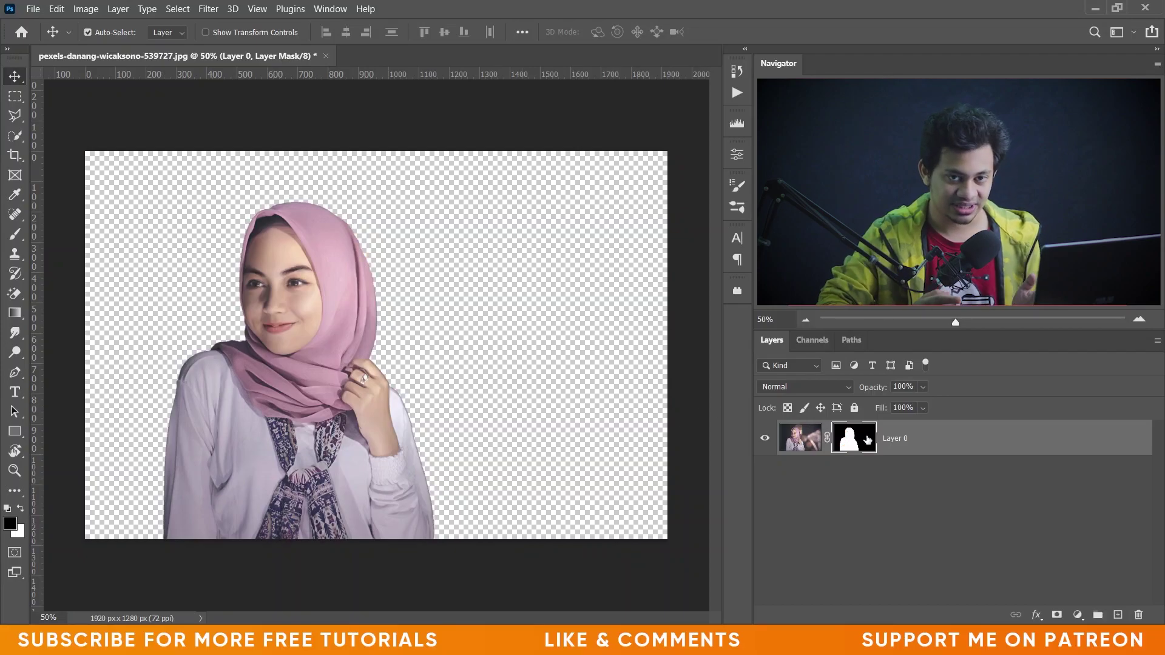
pyautogui.keyDown('shift'); pyautogui.click(868, 441); pyautogui.keyUp('shift')
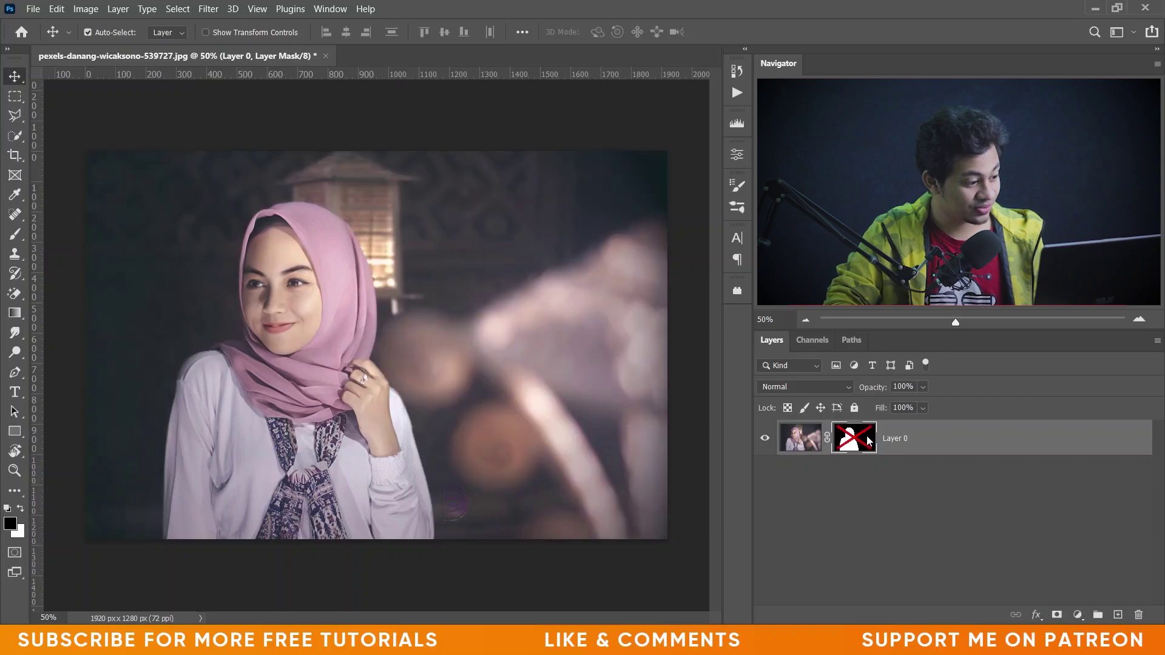
pyautogui.keyDown('shift'); pyautogui.click(868, 441); pyautogui.keyUp('shift')
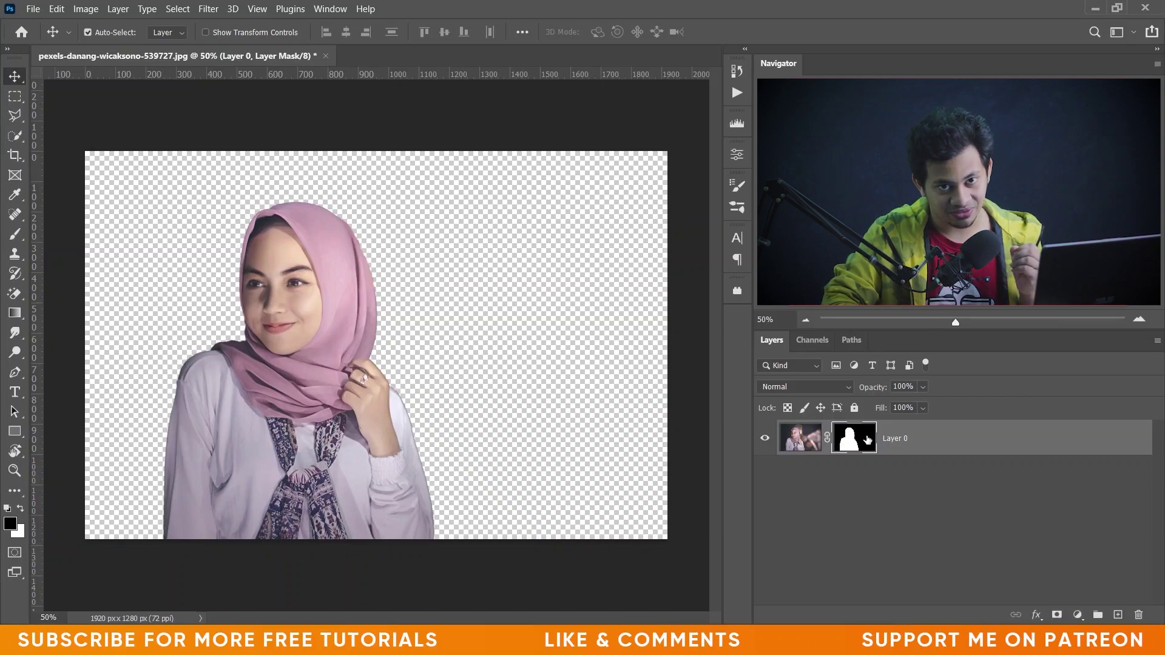
pyautogui.keyDown('shift'); pyautogui.click(867, 441); pyautogui.keyUp('shift')
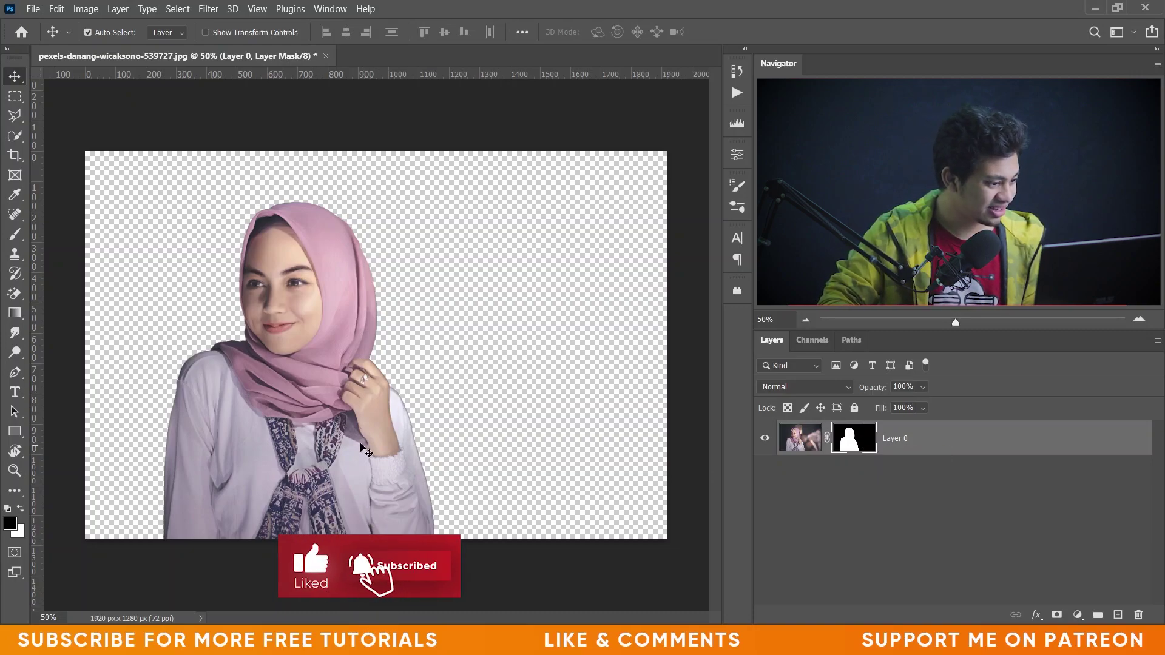
# Step: Zoom the canvas to 66.7% and set the foreground colour to white
pyautogui.hotkey('ctrl', '+')
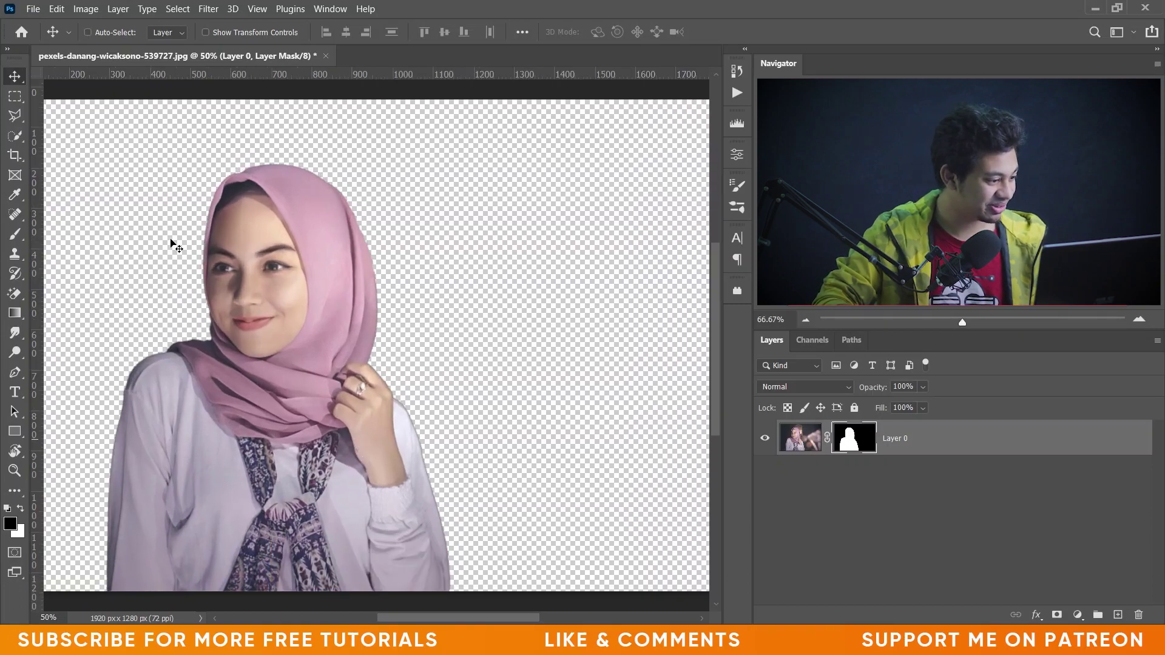
pyautogui.hotkey('ctrl', '+')
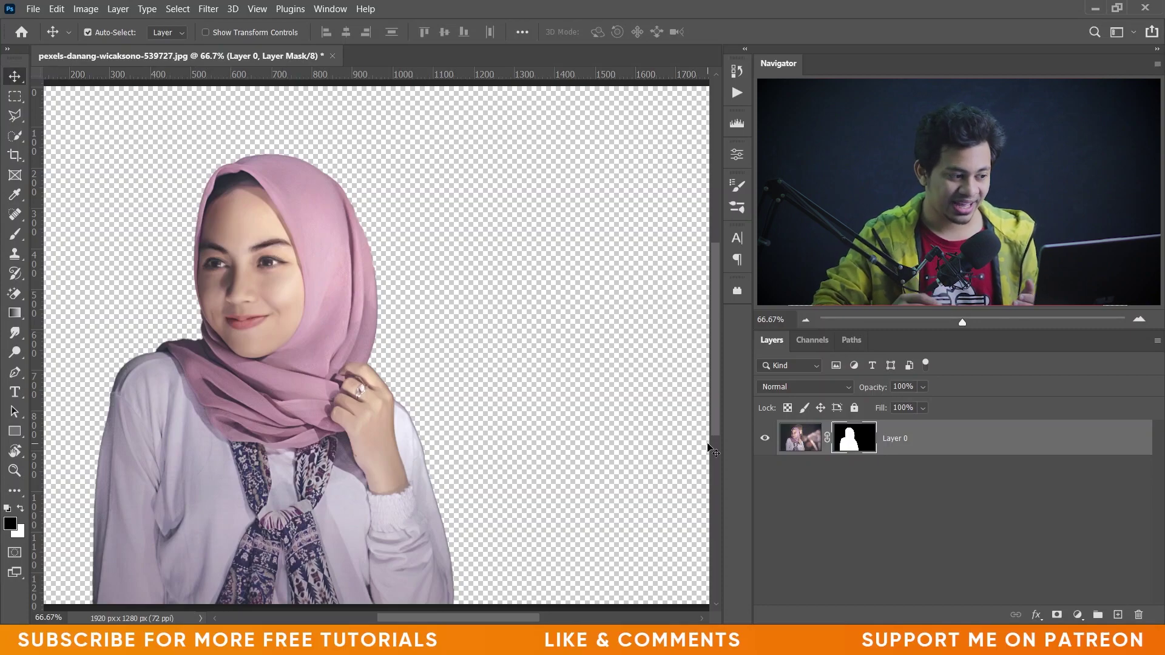
pyautogui.click(20, 510)
# Step: With a size-108 brush, paint white on the mask beside the hijab, then switch to black
pyautogui.click(15, 233)
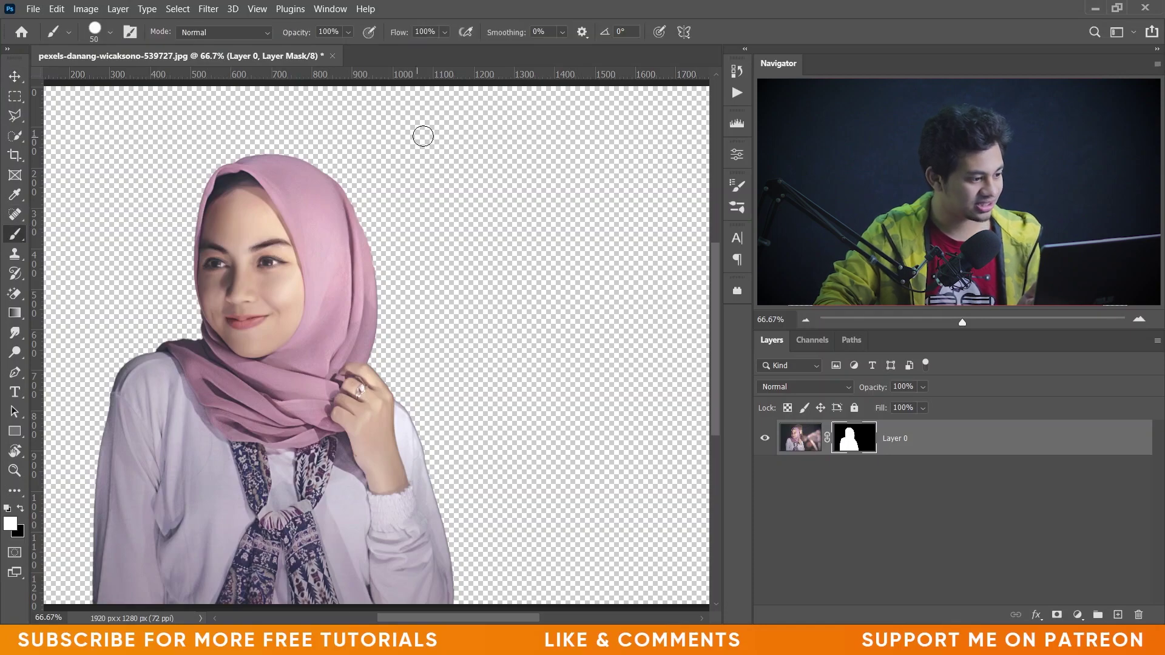
pyautogui.moveTo(489, 275); pyautogui.dragTo(547, 275)
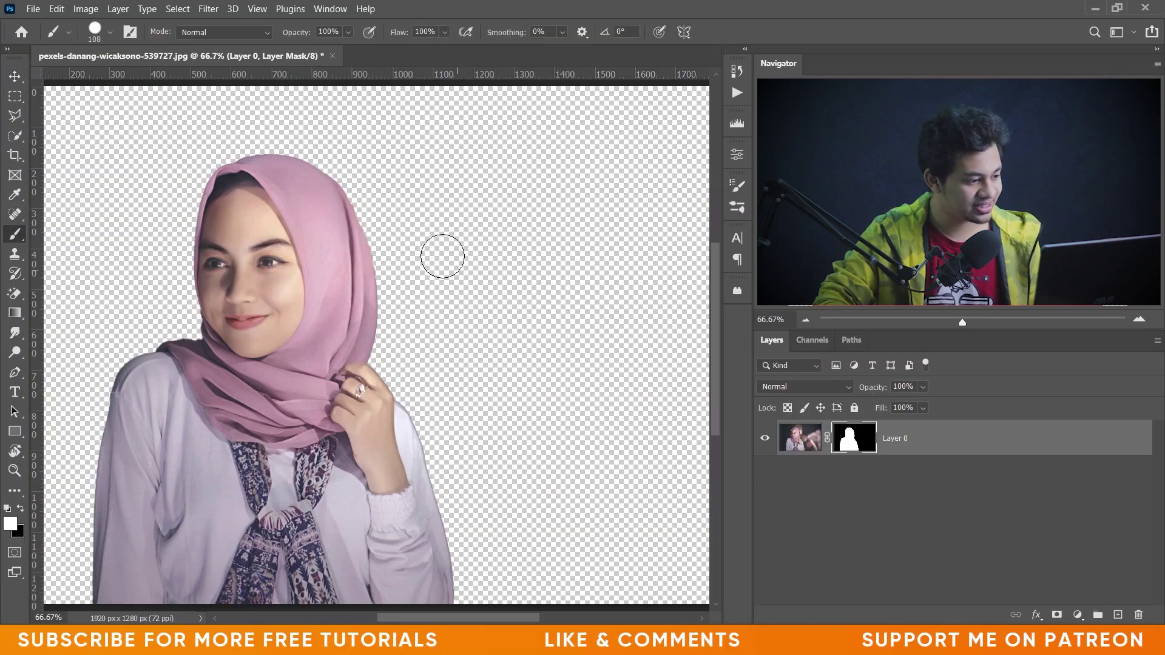
pyautogui.moveTo(395, 218); pyautogui.dragTo(460, 339)
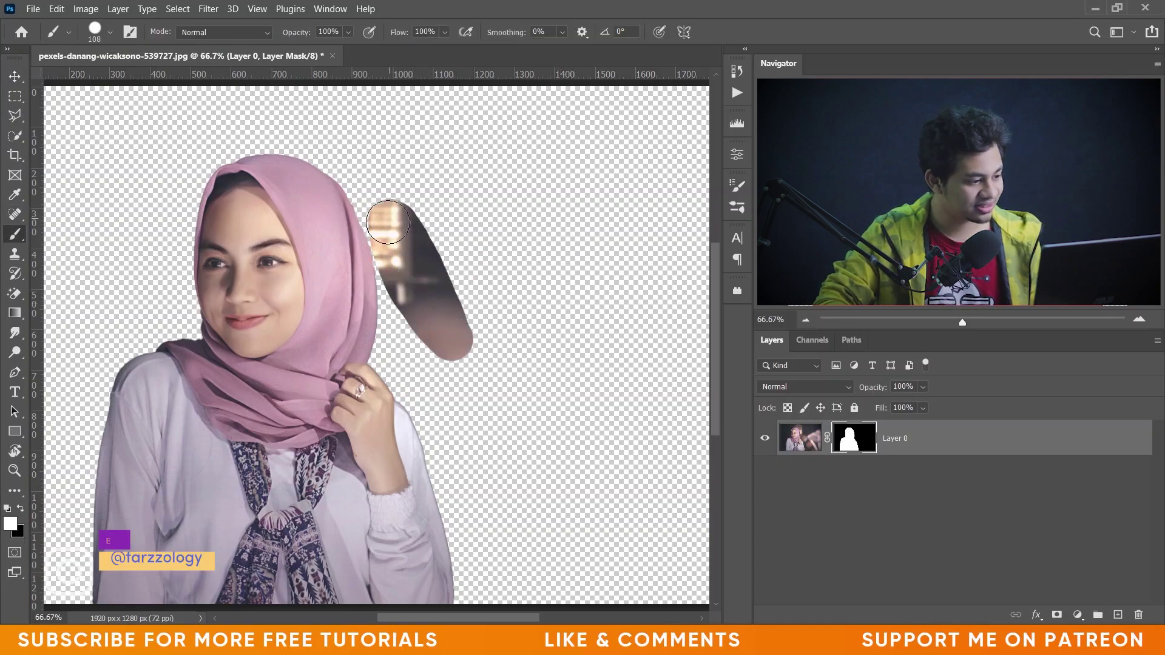
pyautogui.moveTo(388, 222)
pyautogui.mouseDown()
pyautogui.moveTo(376, 181)
pyautogui.moveTo(421, 346)
pyautogui.mouseUp()
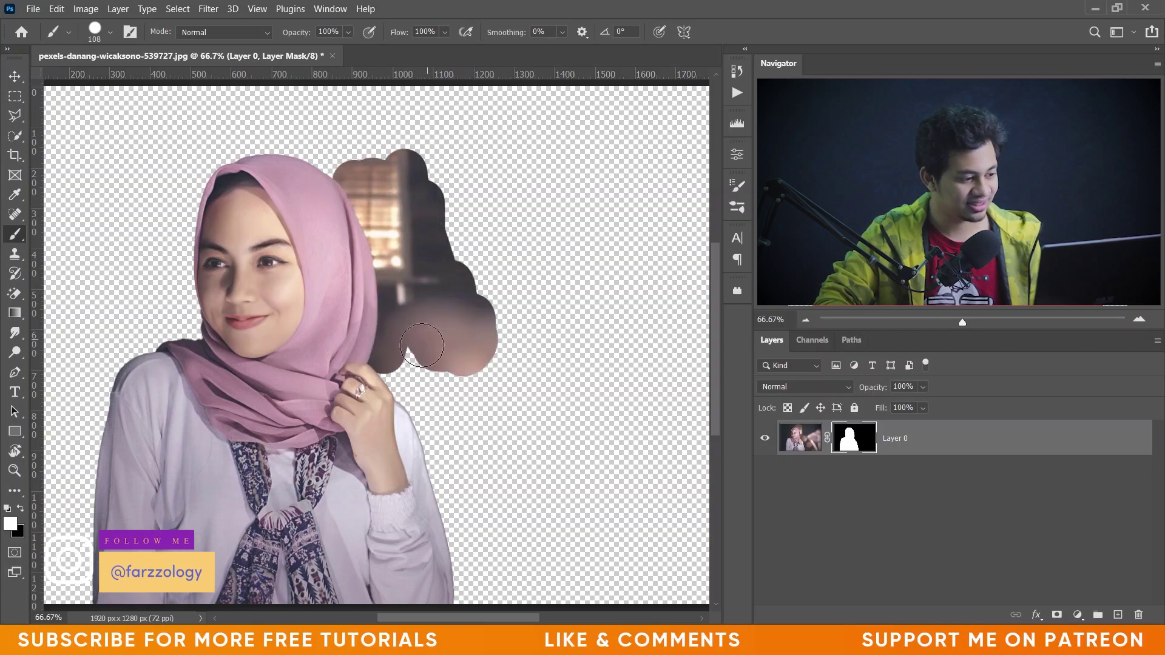
pyautogui.click(421, 346)
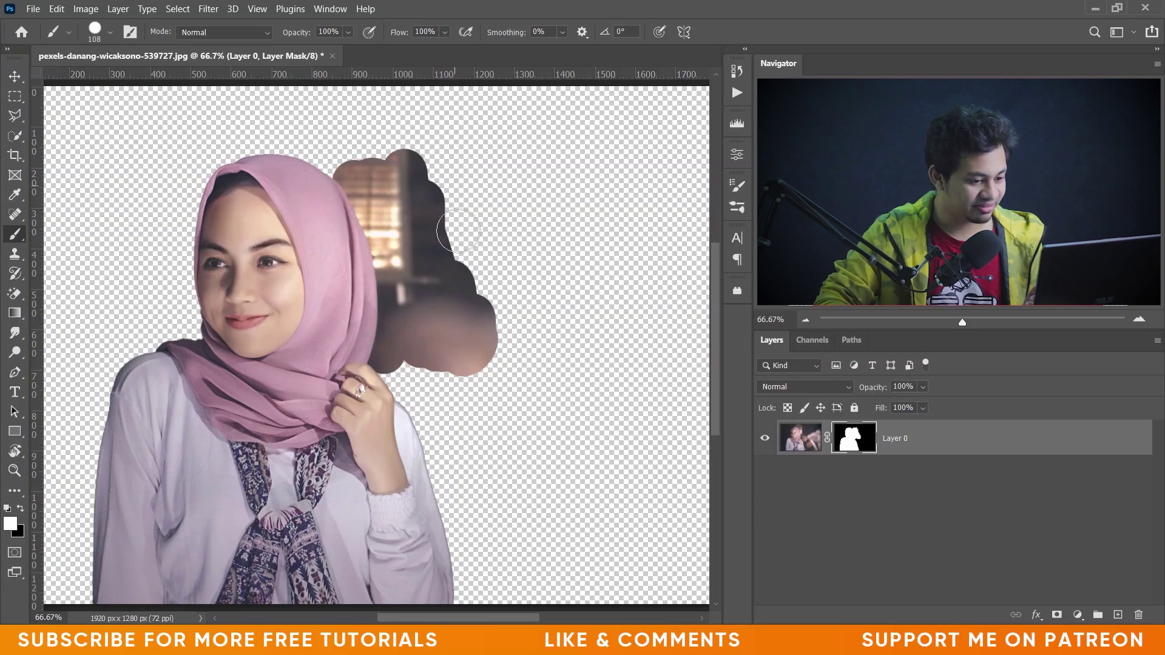
pyautogui.click(21, 511)
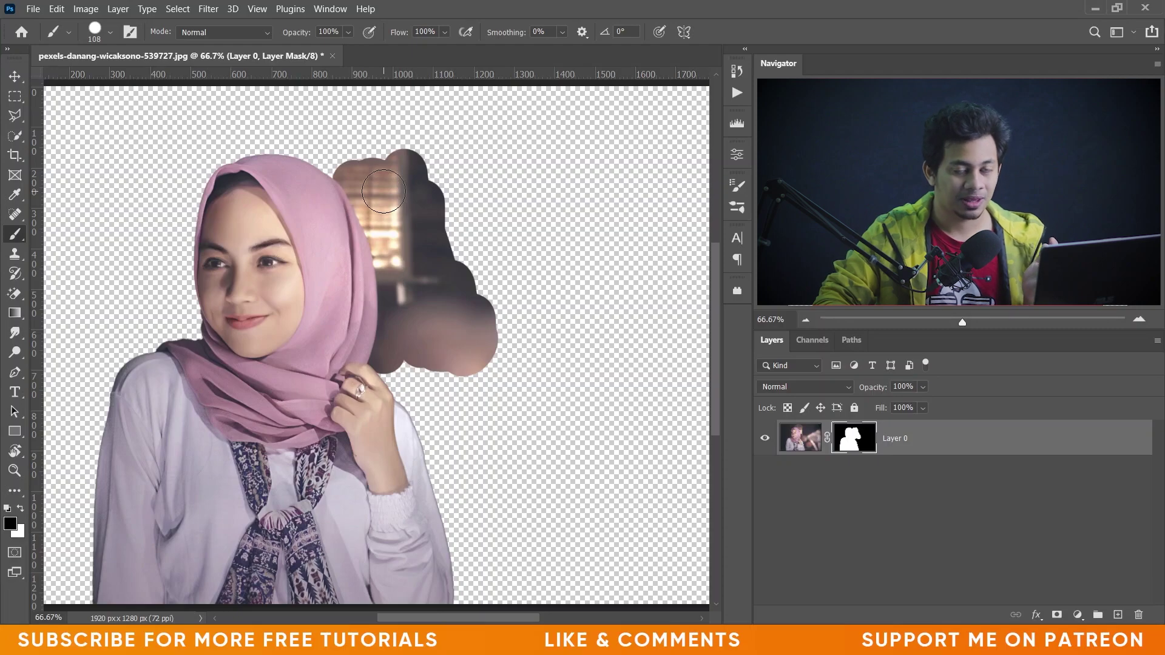
# Step: Paint black over the restored patch, the dark strip beside the hijab and the wedge near the hand
pyautogui.moveTo(387, 164)
pyautogui.mouseDown()
pyautogui.moveTo(425, 169)
pyautogui.moveTo(475, 334)
pyautogui.moveTo(384, 181)
pyautogui.moveTo(352, 162)
pyautogui.mouseUp()
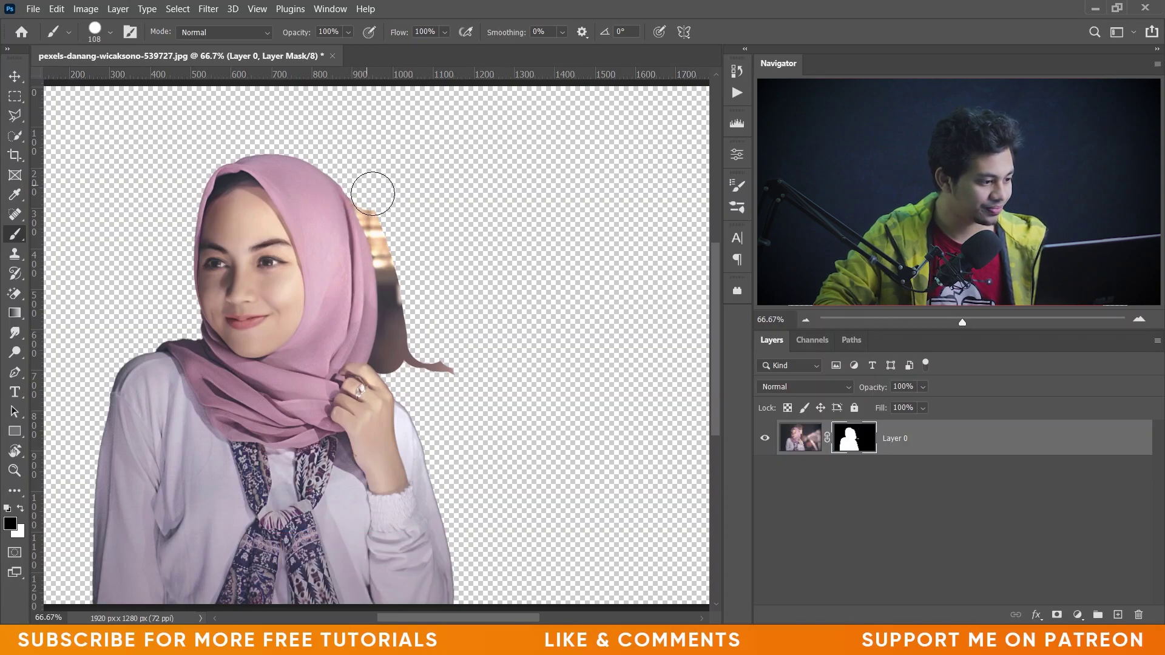
pyautogui.moveTo(373, 193)
pyautogui.mouseDown()
pyautogui.moveTo(404, 340)
pyautogui.moveTo(445, 362)
pyautogui.mouseUp()
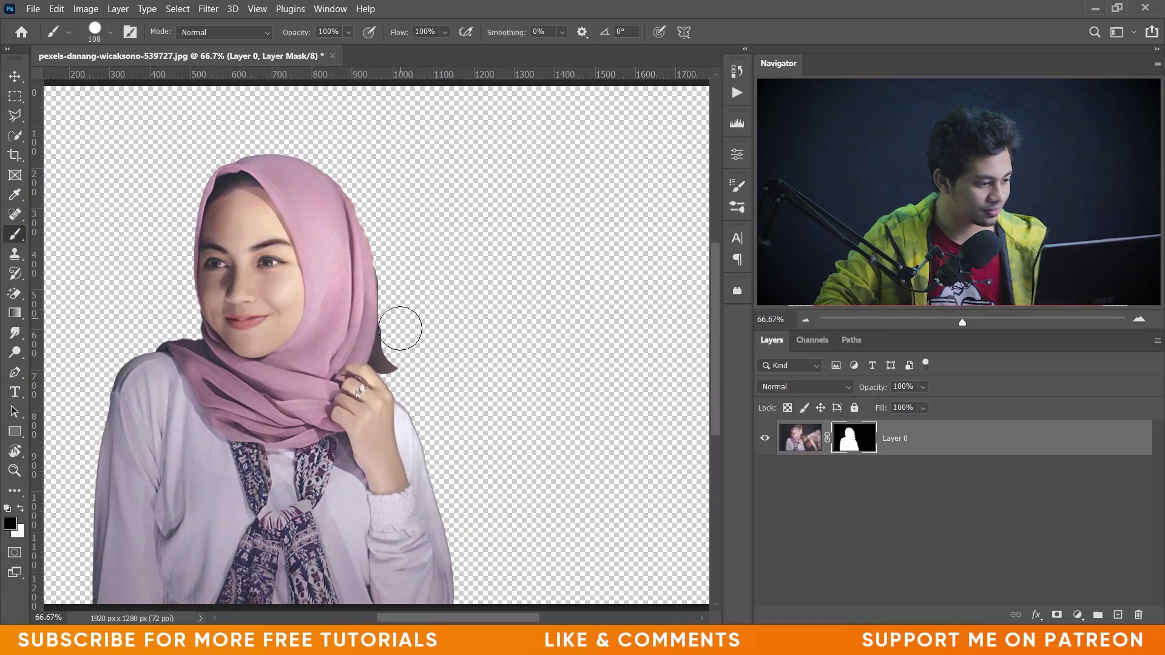
pyautogui.moveTo(403, 346); pyautogui.dragTo(403, 338)
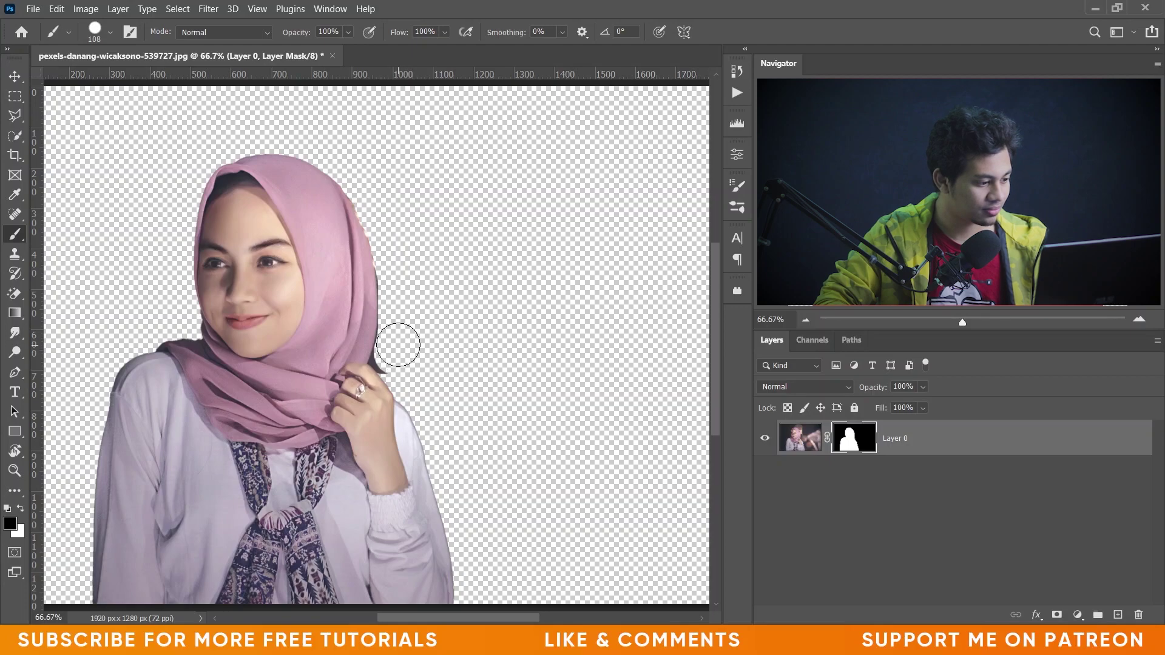